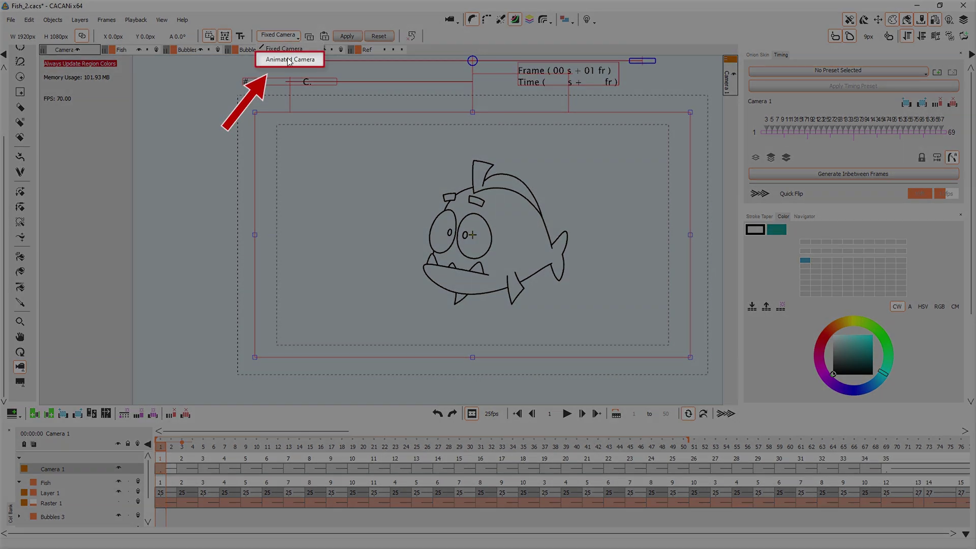
Step: Make the camera an Animated Camera, shift its start frame toward the canvas's left side, enlarge it to 2240 × 1260 px and rotate it to about -9.8°
{"action": "left_click", "coordinate": [289, 60]}
{"action": "left_click_drag", "start_coordinate": [322, 301], "coordinate": [212, 274]}
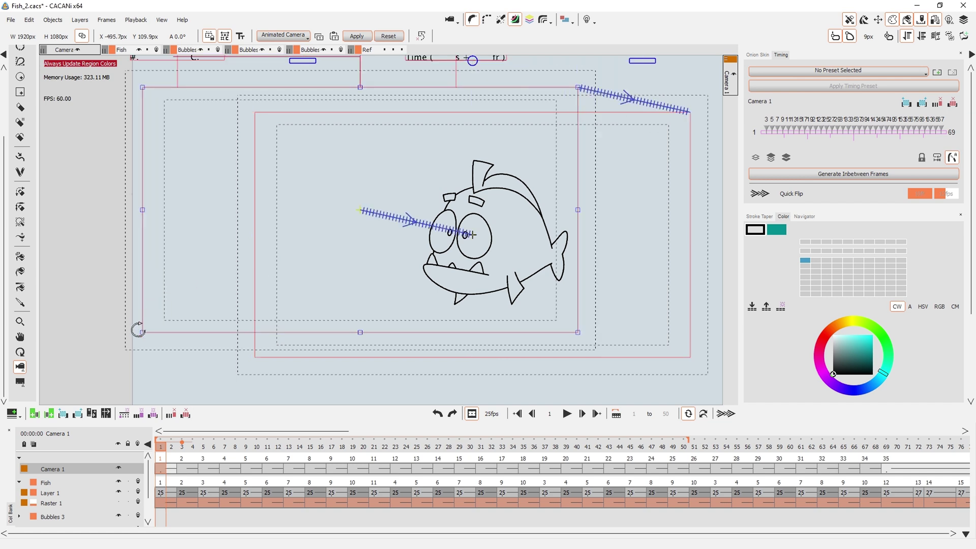
{"action": "left_click_drag", "start_coordinate": [139, 333], "coordinate": [69, 423]}
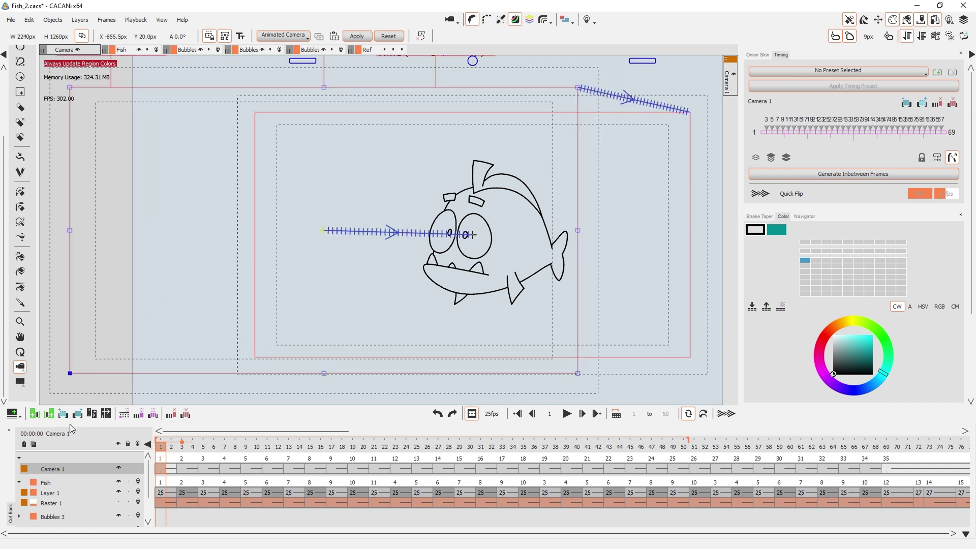
{"action": "left_click_drag", "start_coordinate": [66, 327], "coordinate": [84, 373]}
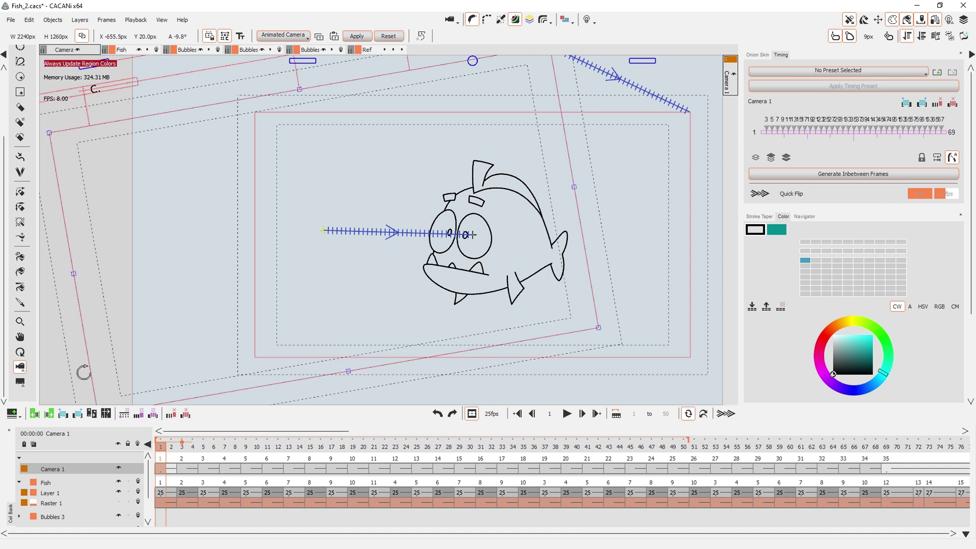
Step: Bend the camera's motion path into a downward curve and apply the Decelerate timing preset
{"action": "left_click", "coordinate": [340, 234]}
{"action": "left_click_drag", "start_coordinate": [397, 232], "coordinate": [412, 277]}
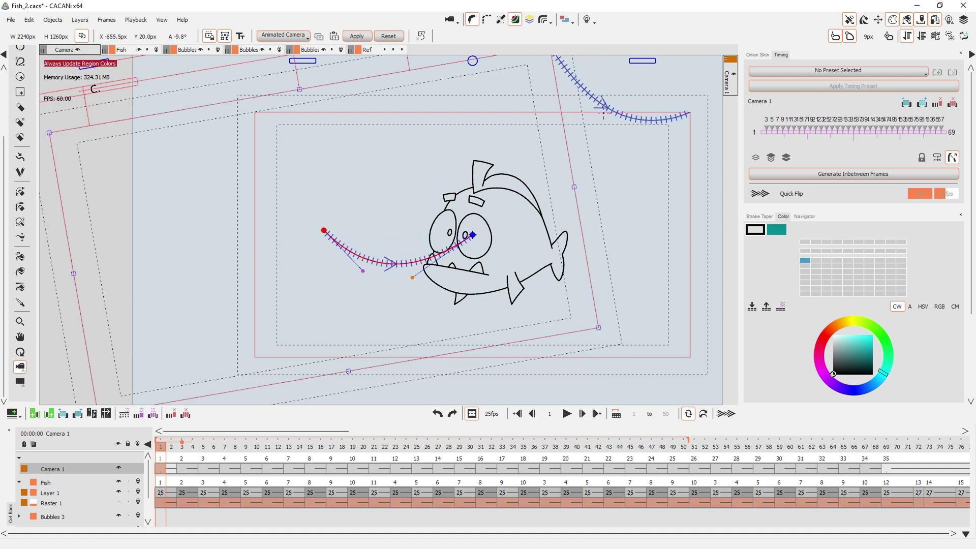
{"action": "left_click", "coordinate": [761, 73]}
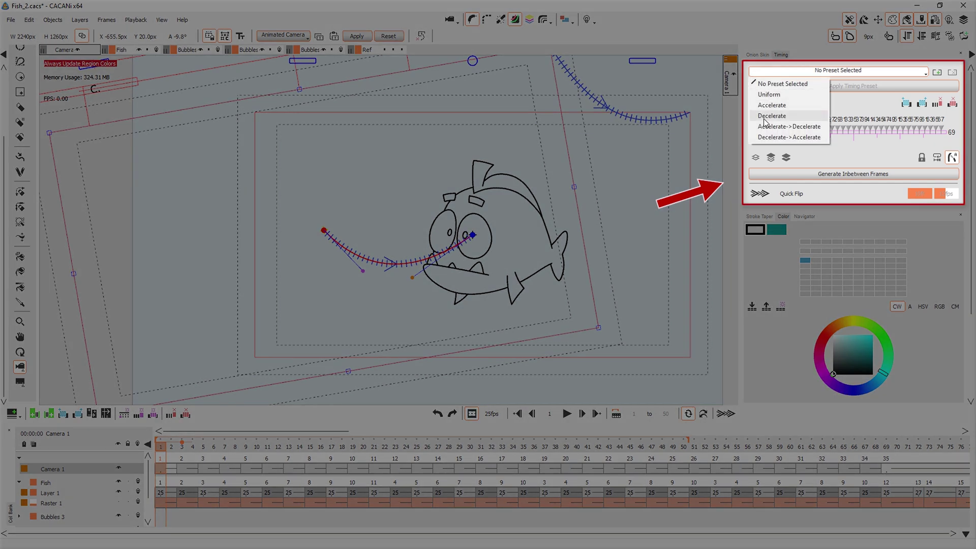
{"action": "left_click", "coordinate": [764, 119]}
{"action": "left_click", "coordinate": [757, 86]}
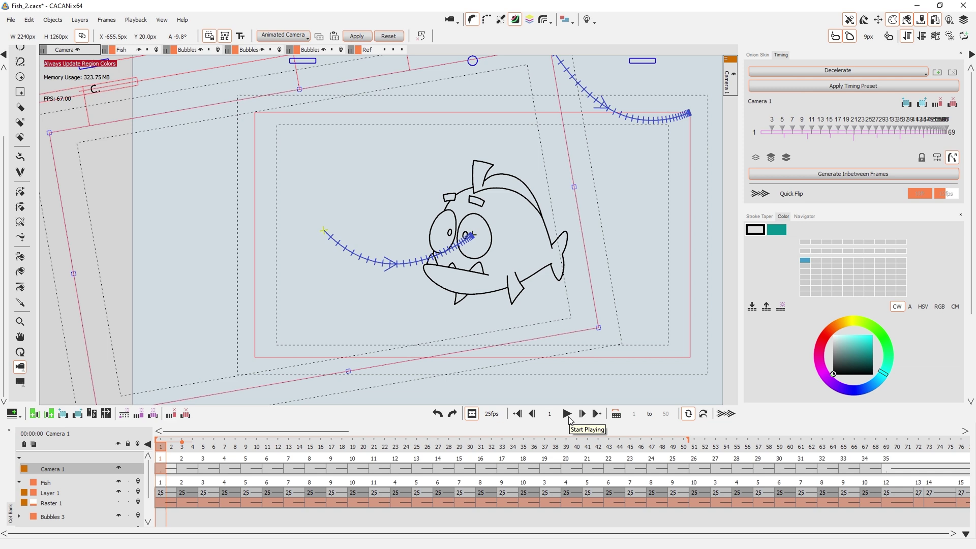
Step: Play back the camera move to review it, and stop the playback
{"action": "left_click", "coordinate": [567, 413]}
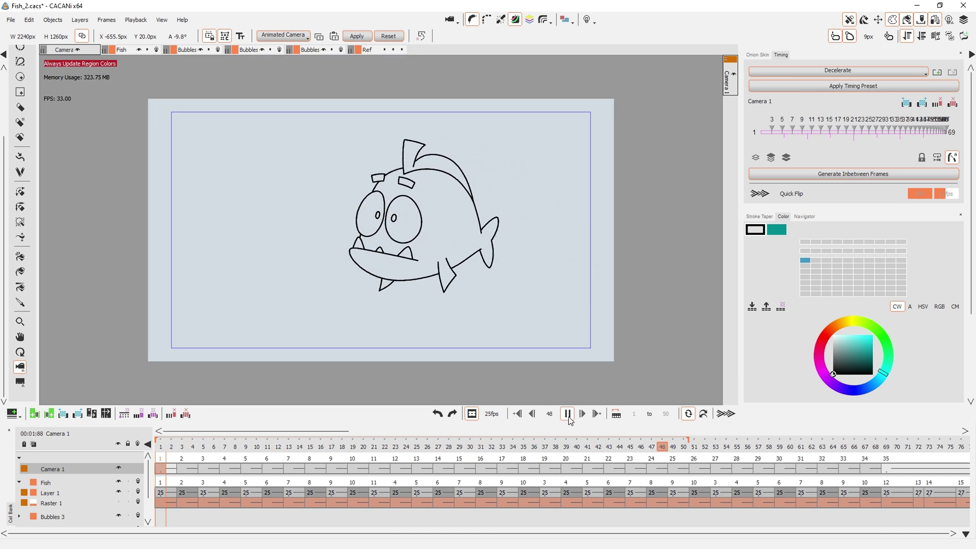
{"action": "left_click", "coordinate": [567, 413]}
{"action": "mouse_move", "coordinate": [168, 445]}
{"action": "left_mouse_down"}
{"action": "mouse_move", "coordinate": [876, 443]}
{"action": "mouse_move", "coordinate": [163, 445]}
{"action": "left_mouse_up"}
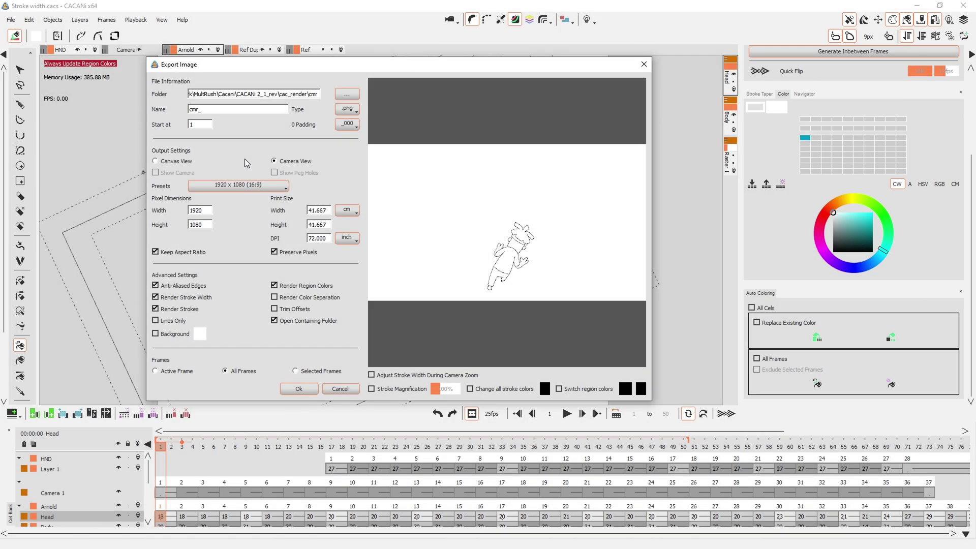
Step: Set the image export preset to Camera - Multi Resolution and check the resolutions of the exported cmr PNG files
{"action": "left_click", "coordinate": [245, 186]}
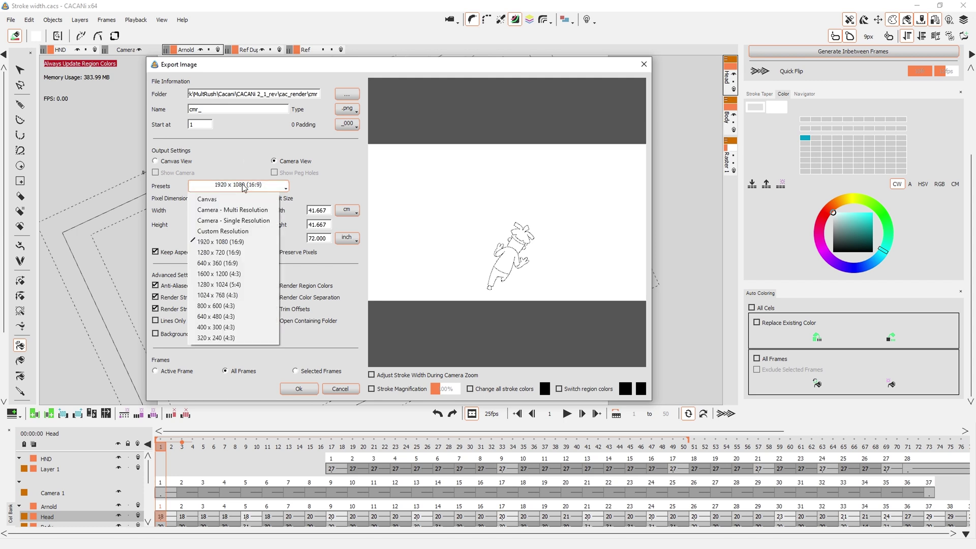
{"action": "left_click", "coordinate": [244, 210]}
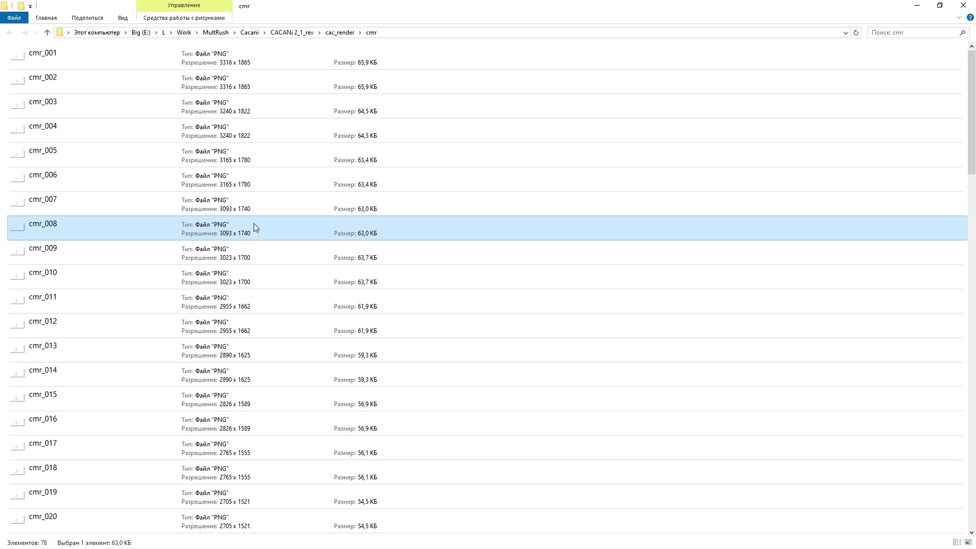
{"action": "scroll", "coordinate": [254, 223], "scroll_direction": "down", "scroll_amount": 3}
{"action": "scroll", "coordinate": [254, 223], "scroll_direction": "down", "scroll_amount": 17}
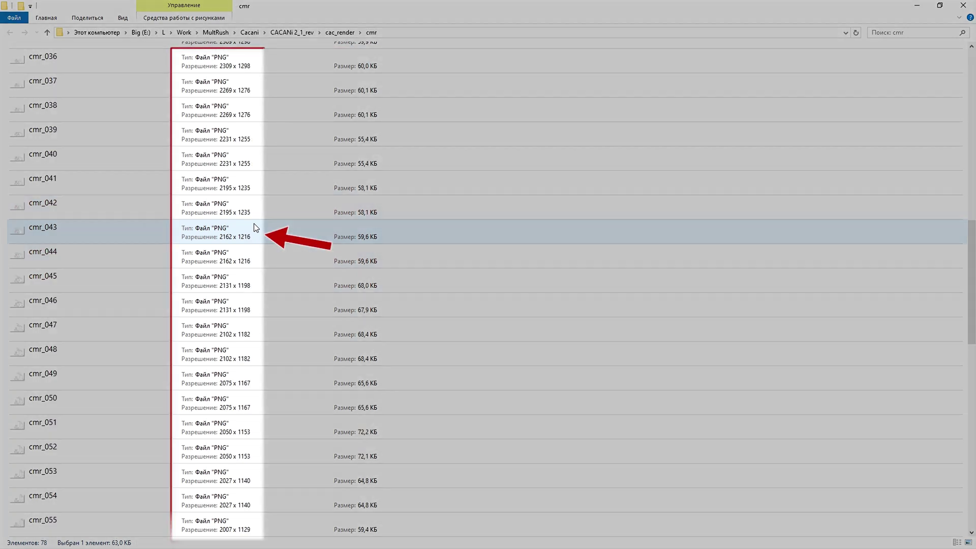
{"action": "scroll", "coordinate": [254, 223], "scroll_direction": "up", "scroll_amount": 20}
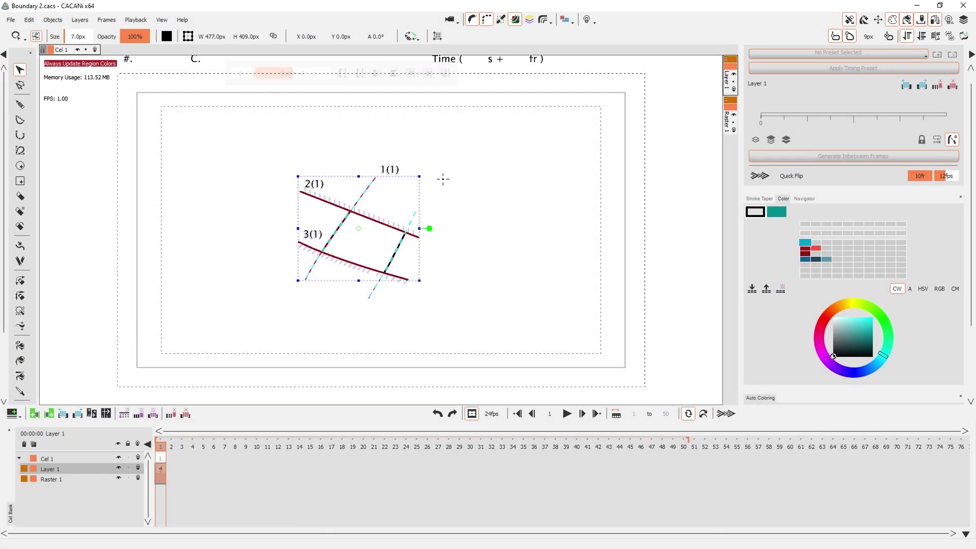
Step: Link the left crossing stroke with the upper boundary stroke using Link Boundary / Occlusion Strokes
{"action": "left_click", "coordinate": [443, 179]}
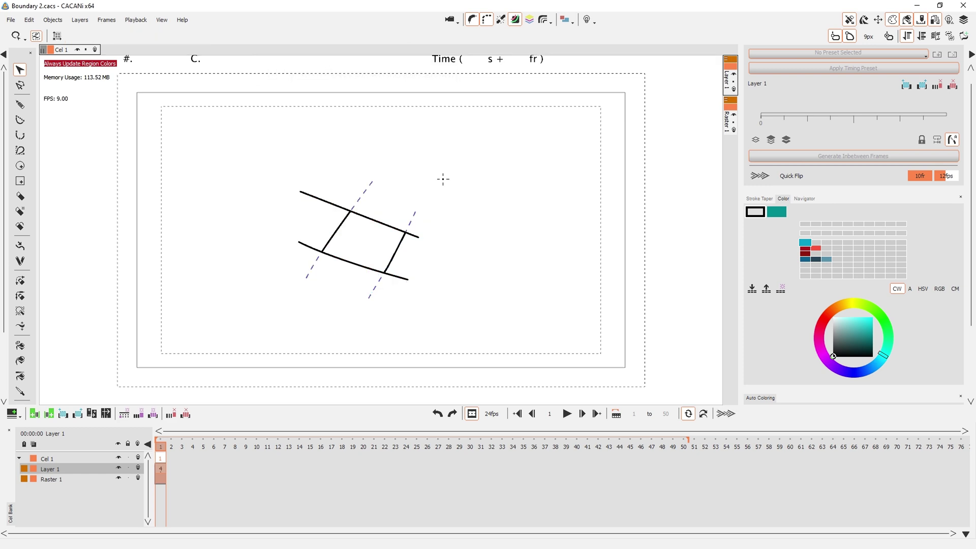
{"action": "left_click_drag", "start_coordinate": [371, 227], "coordinate": [370, 226]}
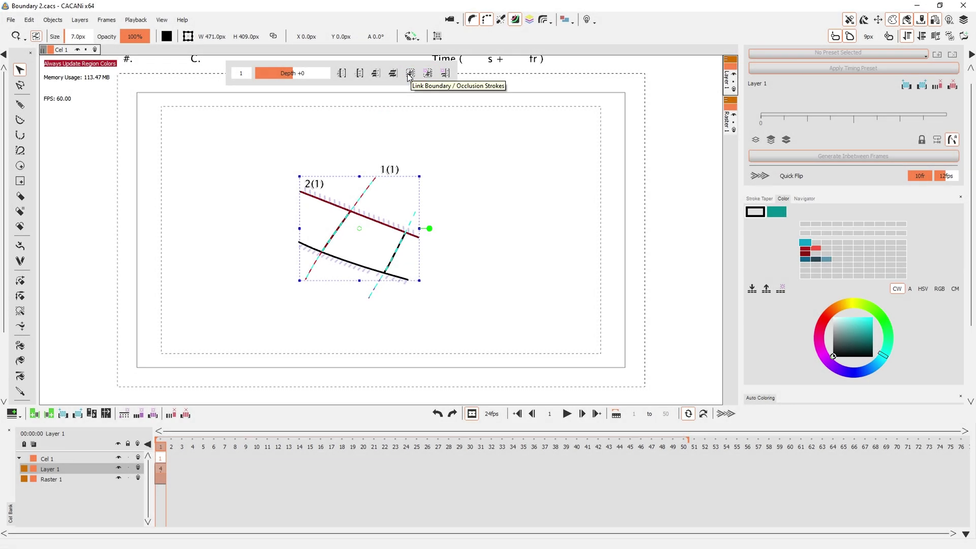
{"action": "left_click", "coordinate": [410, 75]}
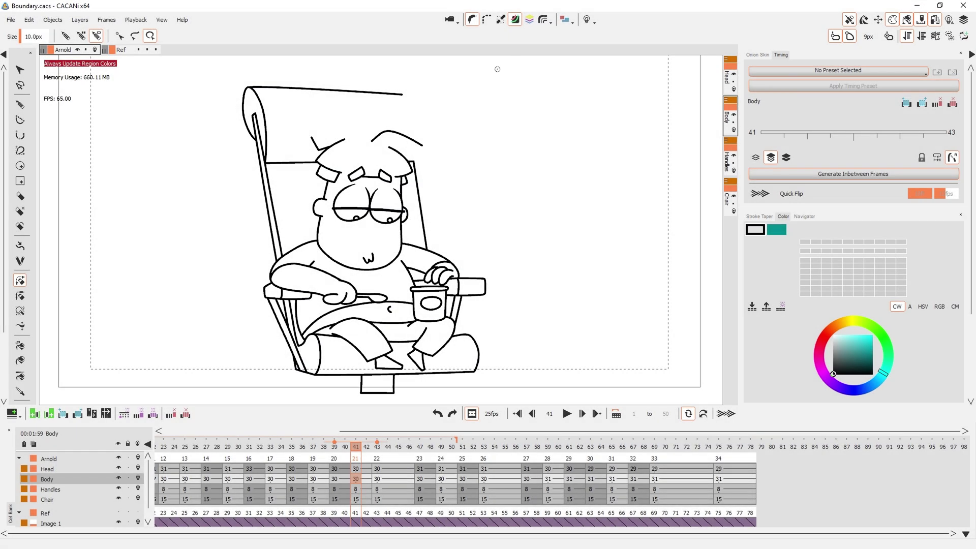
Step: Display the hidden strokes and link the boundary and occlusion strokes at the tip of the character's right-hand hair lock
{"action": "left_click", "coordinate": [487, 21]}
{"action": "left_click_drag", "start_coordinate": [407, 168], "coordinate": [437, 165]}
{"action": "left_click_drag", "start_coordinate": [433, 165], "coordinate": [453, 204]}
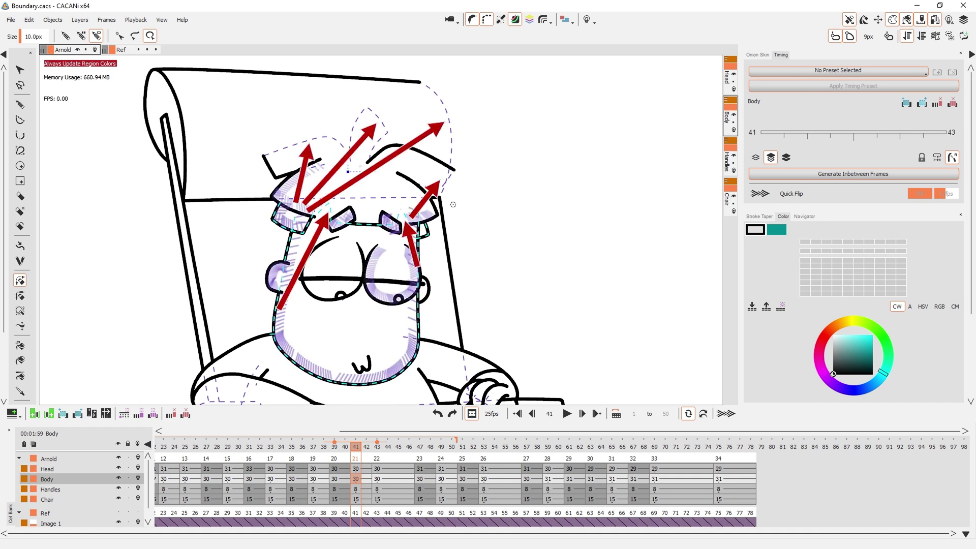
{"action": "key", "text": "v"}
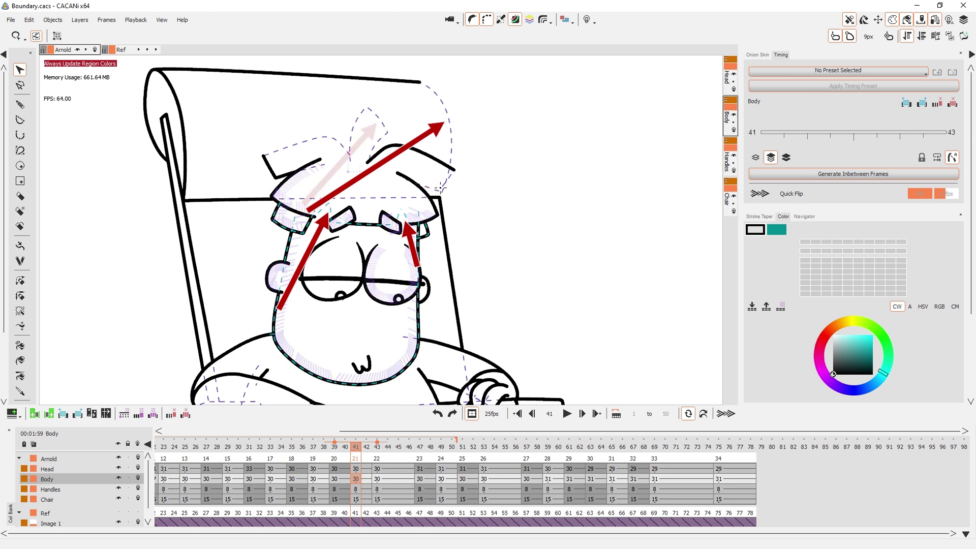
{"action": "left_click", "coordinate": [420, 193]}
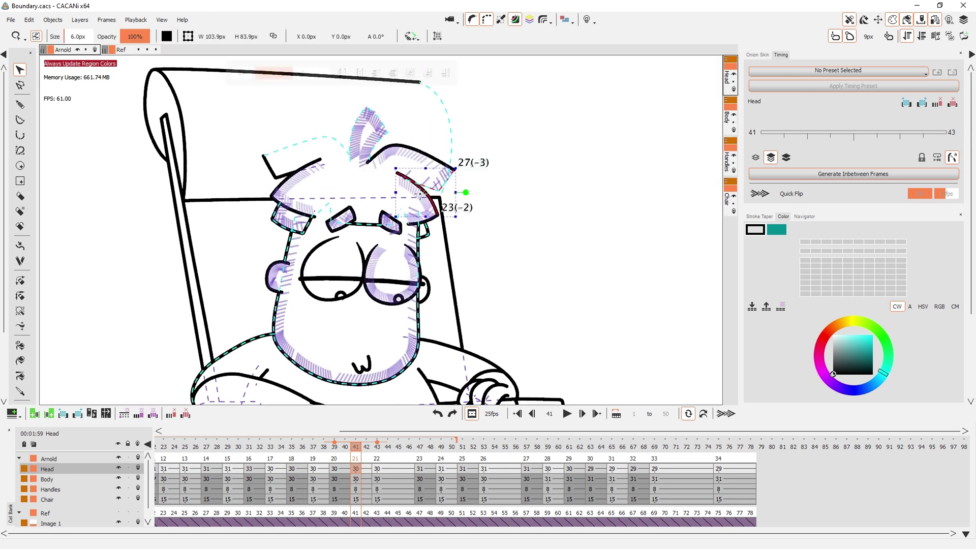
{"action": "left_click", "coordinate": [410, 73]}
Step: Link the top hair tuft's boundary and occlusion strokes with the hair locks on both sides of it
{"action": "mouse_move", "coordinate": [337, 106]}
{"action": "left_mouse_down"}
{"action": "mouse_move", "coordinate": [330, 142]}
{"action": "mouse_move", "coordinate": [369, 142]}
{"action": "left_mouse_up"}
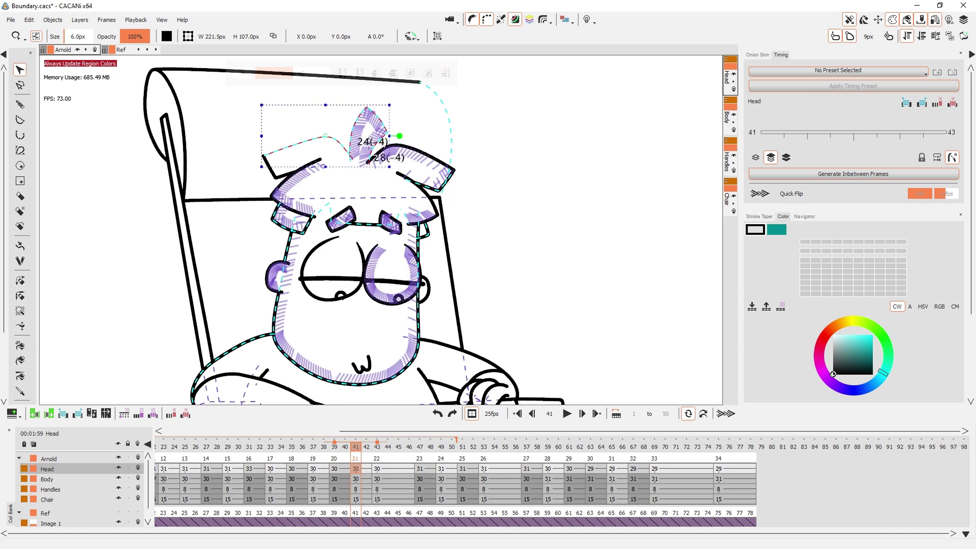
{"action": "left_click", "coordinate": [408, 76]}
{"action": "left_click", "coordinate": [405, 99]}
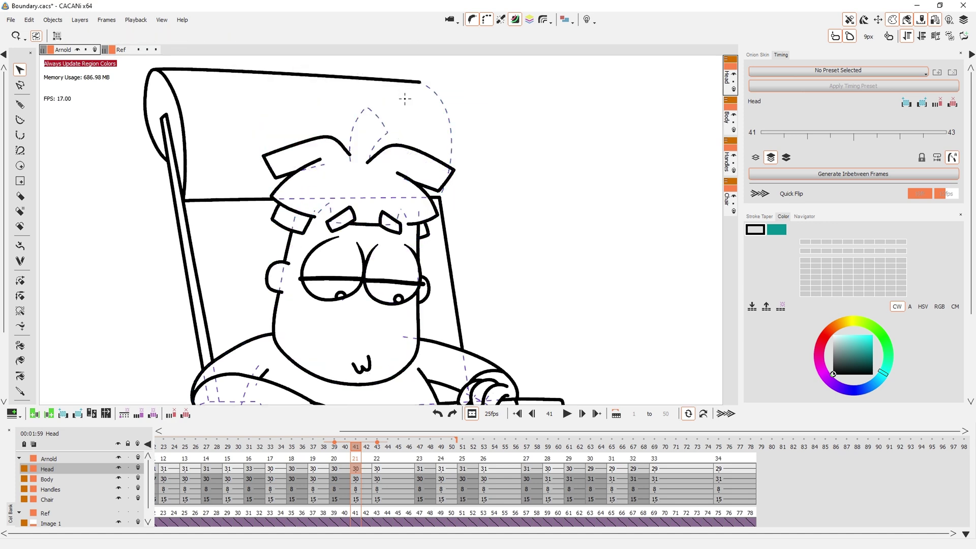
{"action": "left_click_drag", "start_coordinate": [375, 130], "coordinate": [390, 161]}
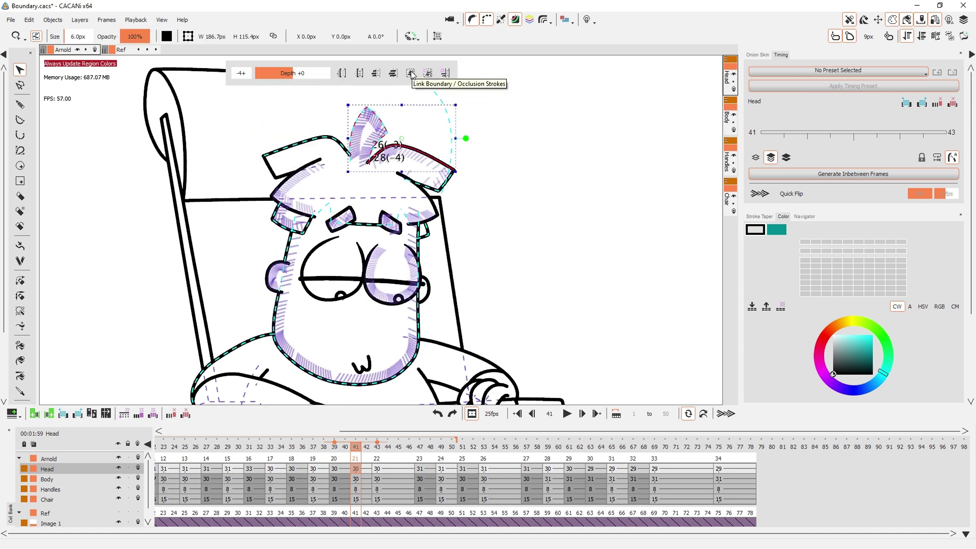
{"action": "left_click", "coordinate": [410, 73]}
Step: Link both eyebrows with the fringe strokes they hide, using Link Boundary / Occlusion Strokes
{"action": "left_click_drag", "start_coordinate": [325, 202], "coordinate": [343, 213]}
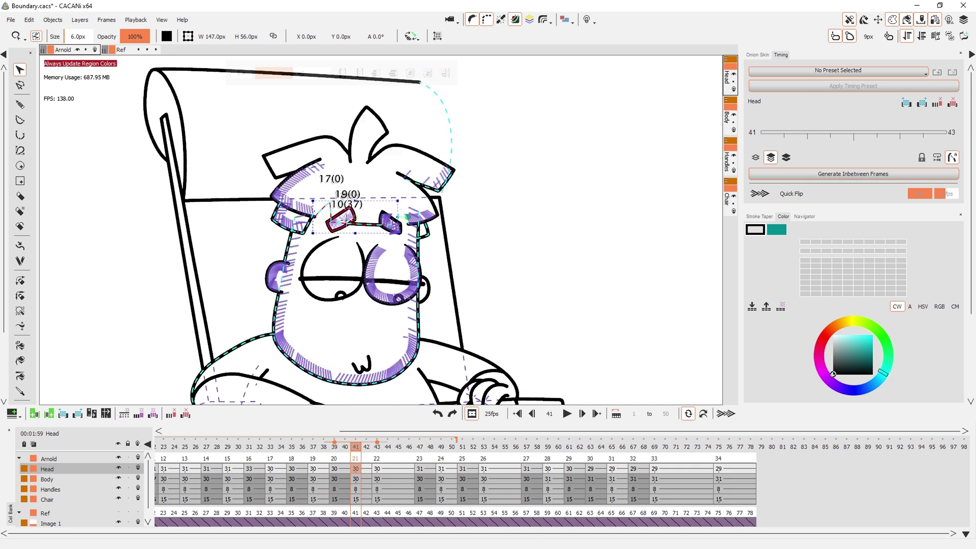
{"action": "left_click", "coordinate": [410, 74]}
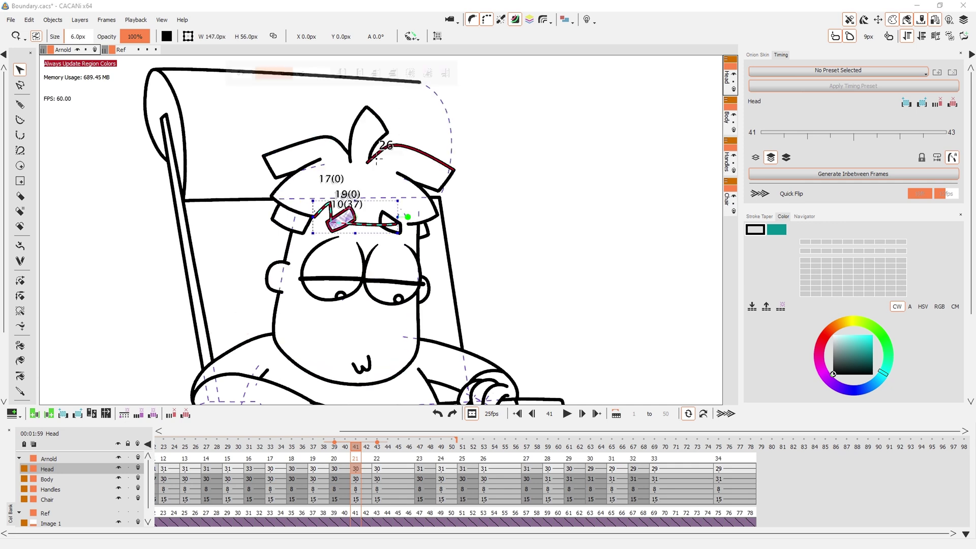
{"action": "left_click_drag", "start_coordinate": [390, 233], "coordinate": [382, 223]}
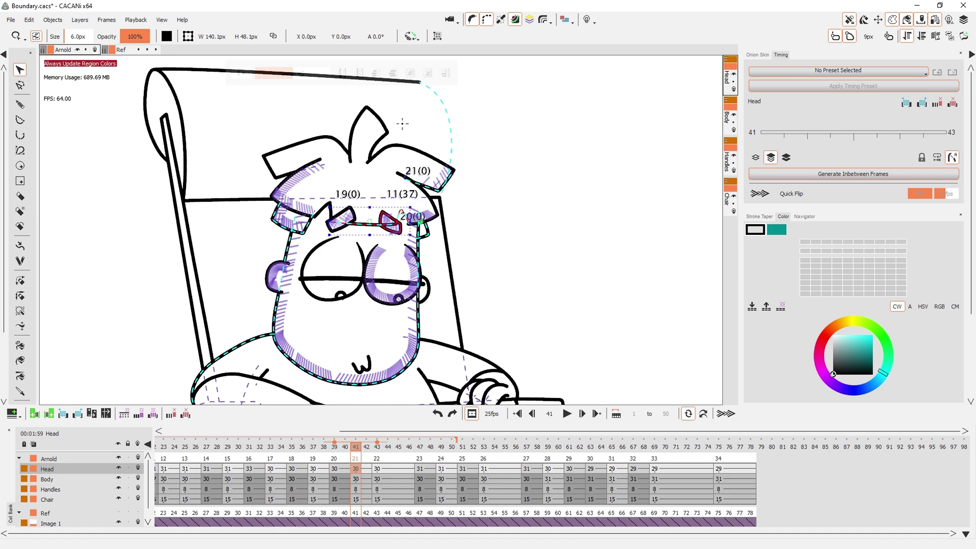
{"action": "left_click", "coordinate": [409, 73]}
{"action": "left_click", "coordinate": [466, 147]}
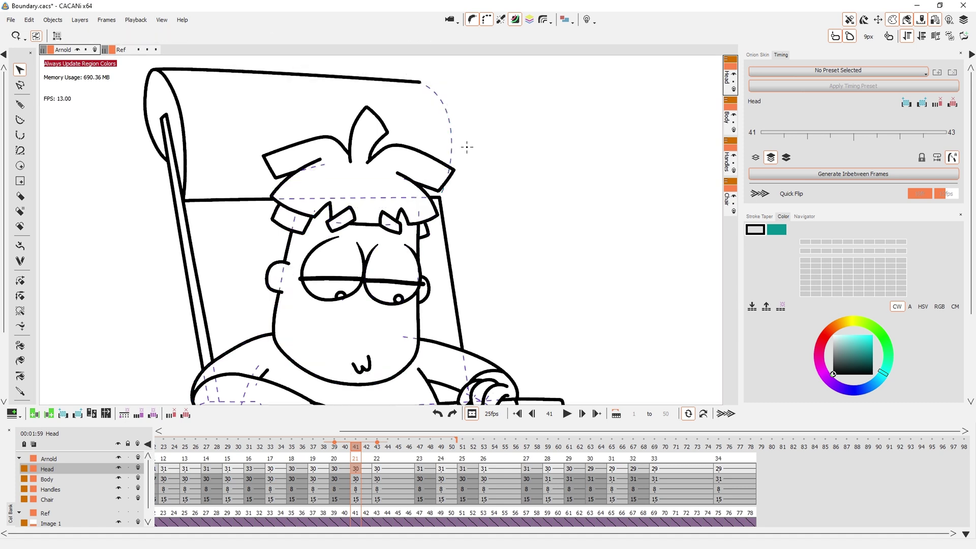
Step: Link the chair back's curved corner stroke with the right-hand hair lock and toggle the display of hidden strokes
{"action": "left_click_drag", "start_coordinate": [440, 175], "coordinate": [441, 177]}
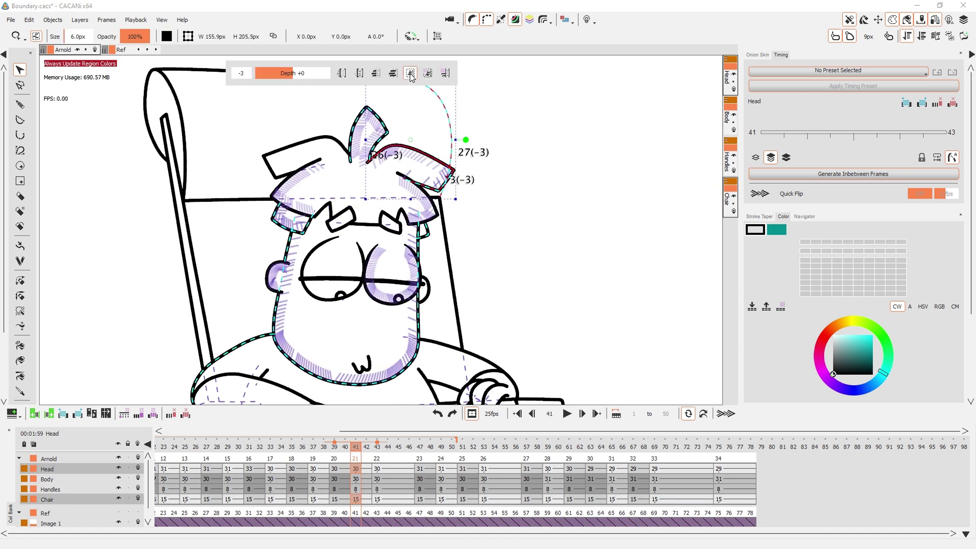
{"action": "left_click", "coordinate": [487, 151]}
{"action": "left_click", "coordinate": [486, 19]}
{"action": "left_click", "coordinate": [486, 19]}
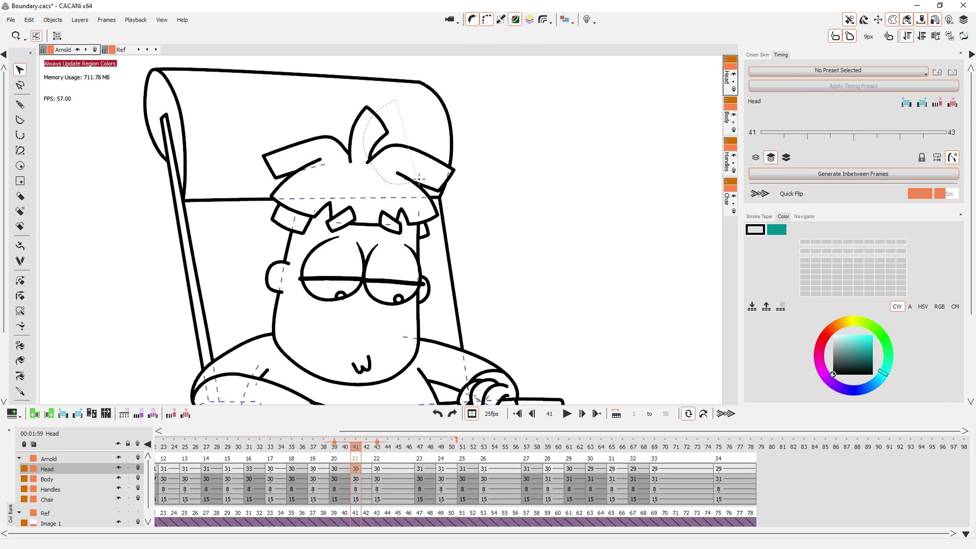
Step: Unlink the boundary and occlusion strokes of the top hair tuft and the right-hand hair lock
{"action": "left_click_drag", "start_coordinate": [424, 141], "coordinate": [424, 141]}
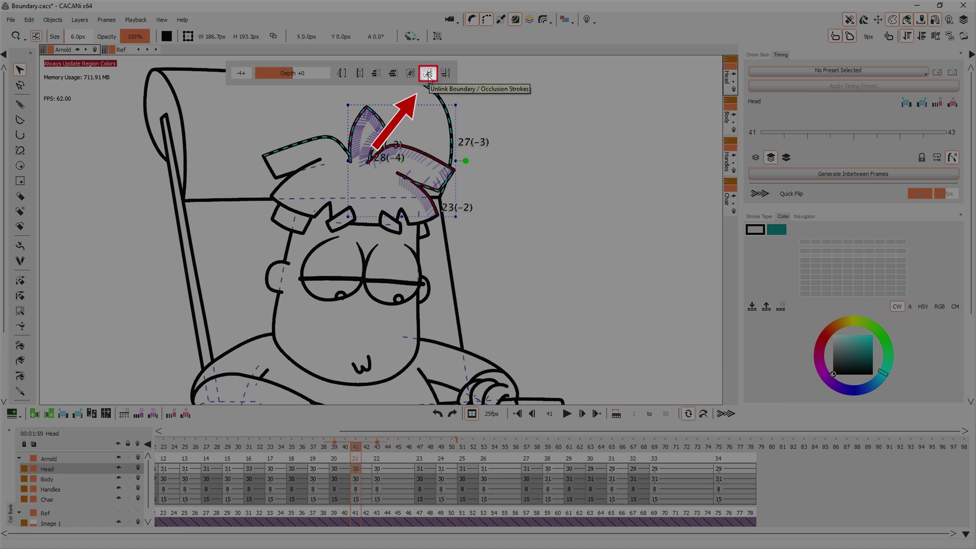
{"action": "left_click", "coordinate": [428, 73]}
{"action": "left_click", "coordinate": [483, 100]}
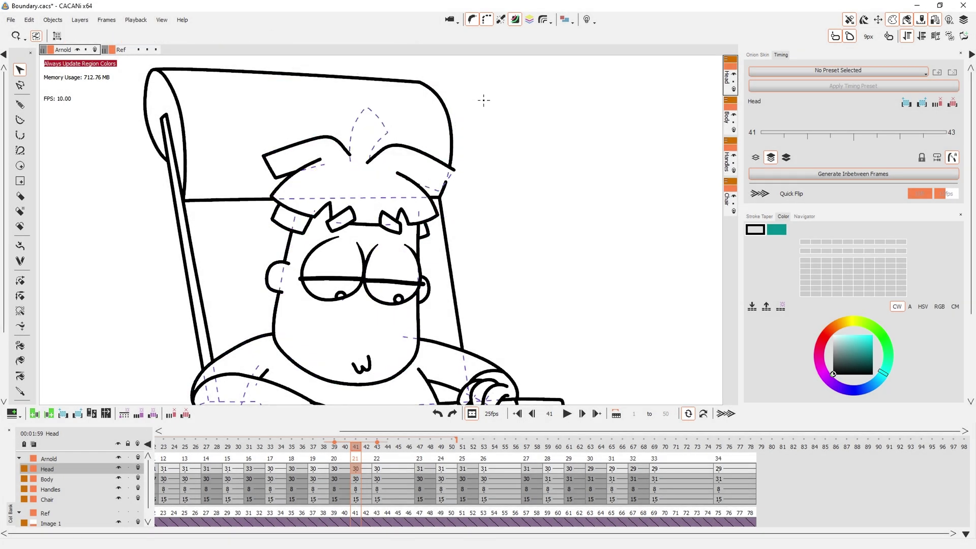
Step: Select the head strokes together with the chair back strokes behind them and apply Un-occluded Strokes
{"action": "left_click_drag", "start_coordinate": [426, 120], "coordinate": [425, 122]}
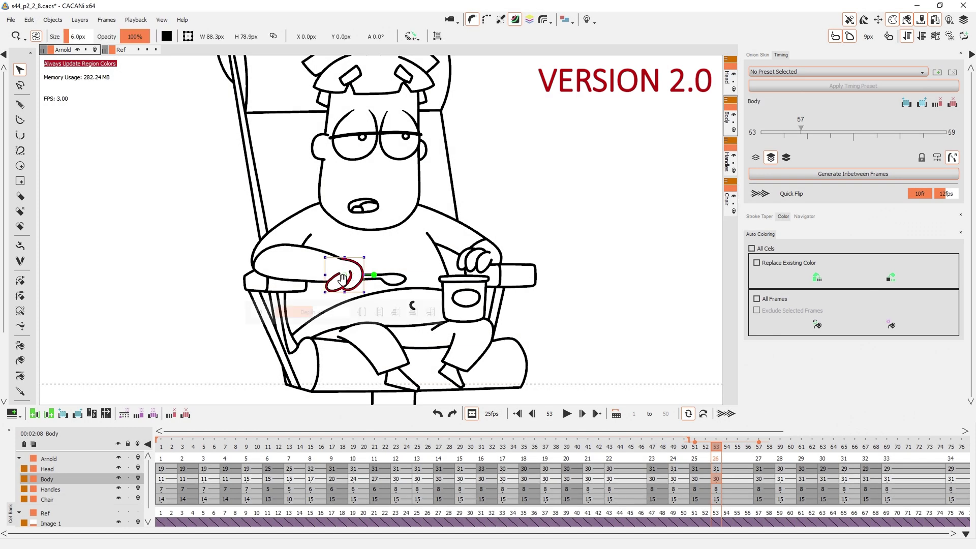
{"action": "left_click", "coordinate": [410, 307]}
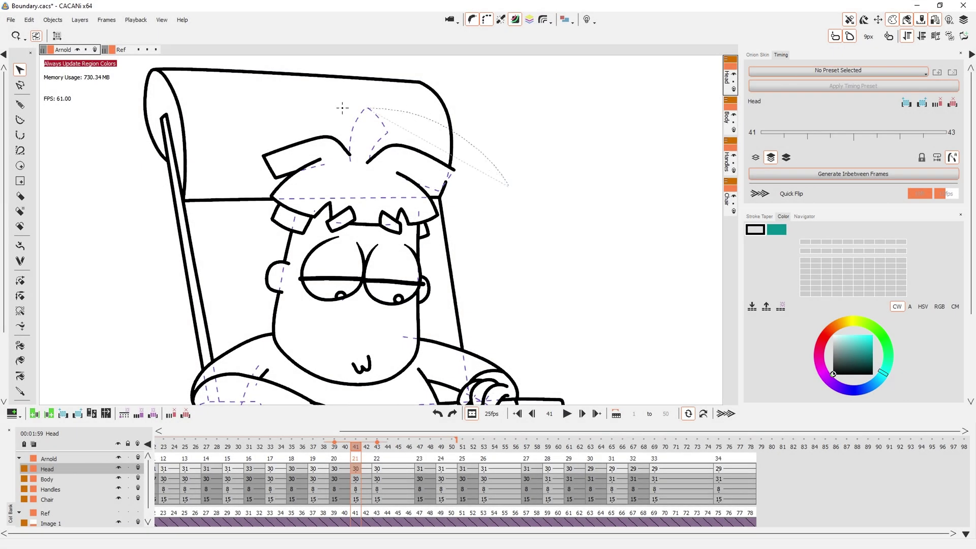
{"action": "mouse_move", "coordinate": [286, 321]}
{"action": "left_mouse_down"}
{"action": "mouse_move", "coordinate": [438, 306]}
{"action": "mouse_move", "coordinate": [478, 201]}
{"action": "left_mouse_up"}
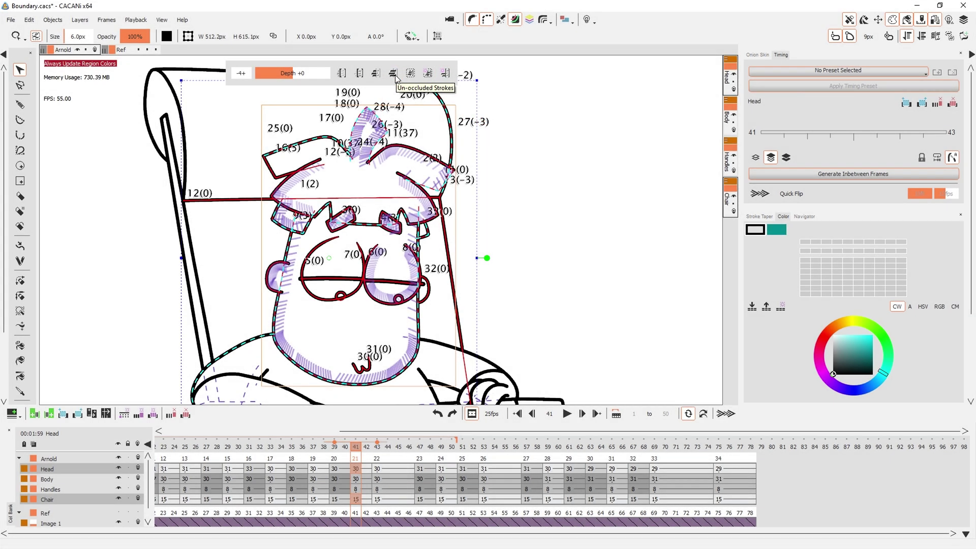
{"action": "left_click", "coordinate": [392, 74]}
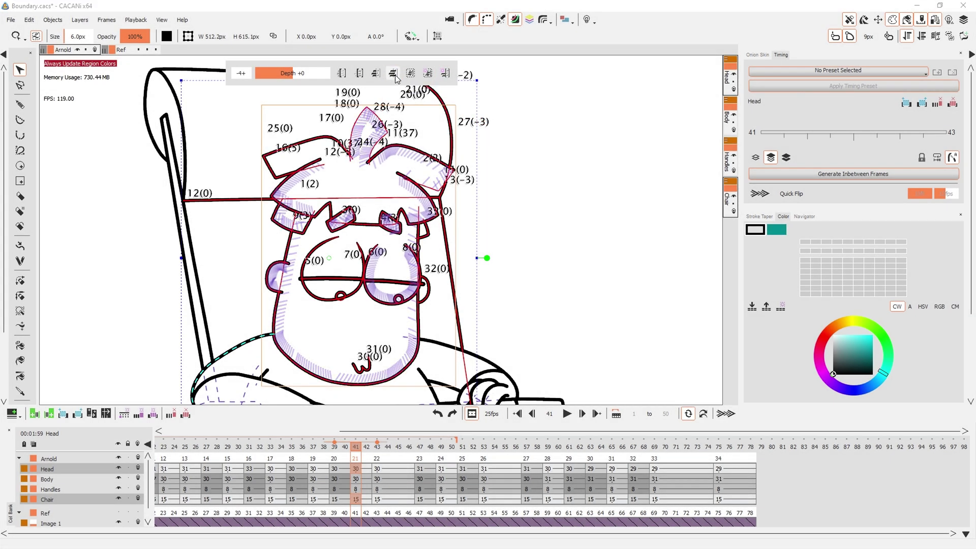
{"action": "left_click", "coordinate": [389, 98]}
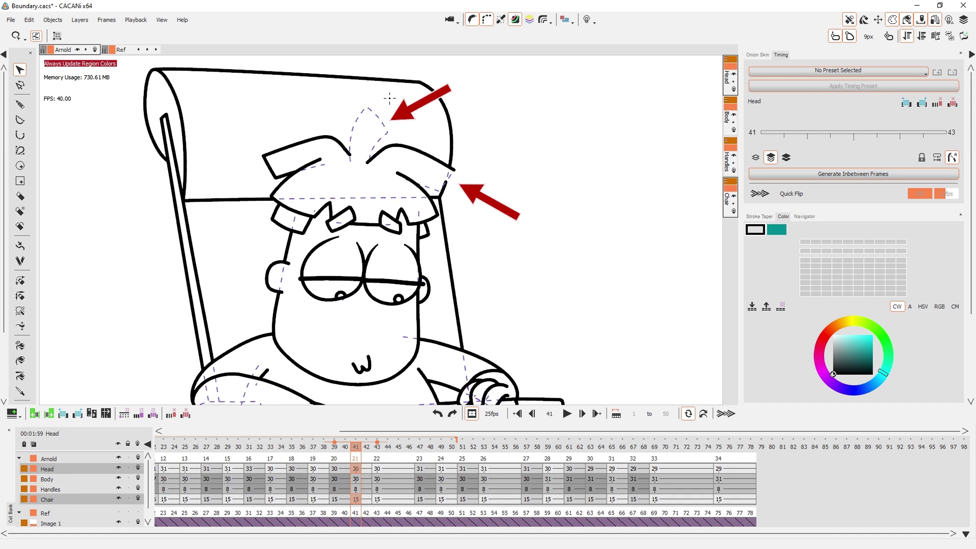
Step: Reveal the hidden strokes of the top hair tuft and the right-hand hair lock by brushing over them
{"action": "key", "text": "h"}
{"action": "left_click_drag", "start_coordinate": [391, 98], "coordinate": [375, 126]}
{"action": "left_click", "coordinate": [417, 181]}
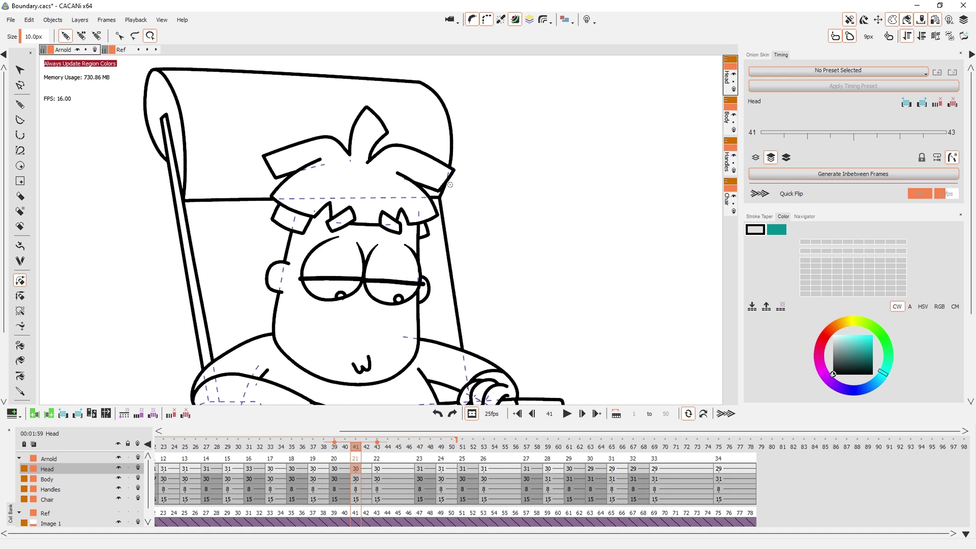
Step: Select the head and chair back strokes, extend the selection across the Head layer's frames 41 to 75, and un-occlude them together
{"action": "key", "text": "s"}
{"action": "mouse_move", "coordinate": [448, 177]}
{"action": "left_mouse_down"}
{"action": "mouse_move", "coordinate": [280, 128]}
{"action": "mouse_move", "coordinate": [165, 239]}
{"action": "left_mouse_up"}
{"action": "mouse_move", "coordinate": [422, 312]}
{"action": "left_mouse_down"}
{"action": "mouse_move", "coordinate": [505, 238]}
{"action": "mouse_move", "coordinate": [467, 191]}
{"action": "left_mouse_up"}
{"action": "left_click", "coordinate": [719, 469], "text": "shift"}
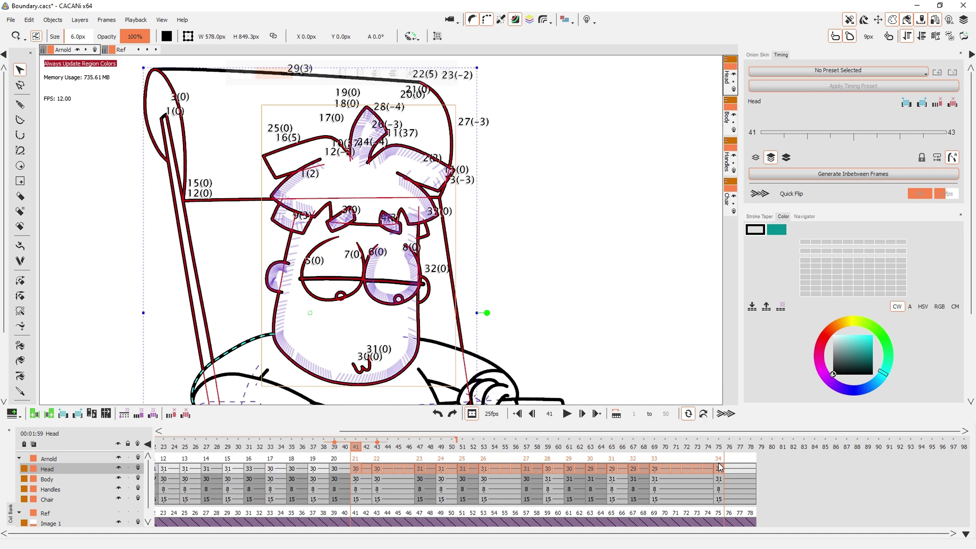
{"action": "left_click", "coordinate": [444, 74]}
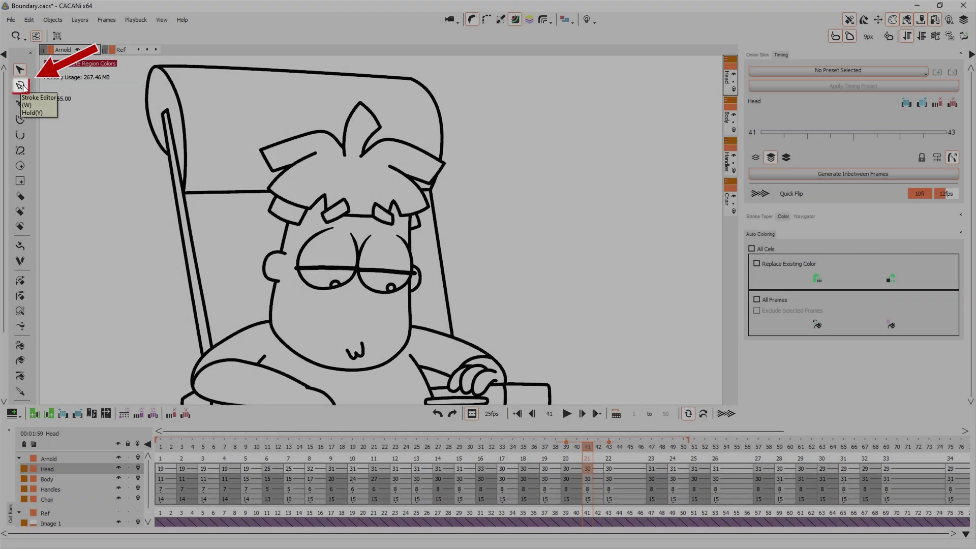
Step: Reshape the top hair tuft with the Stroke Editor, moving its control points to form a wide, flat top with two sharp corners
{"action": "left_click", "coordinate": [21, 86]}
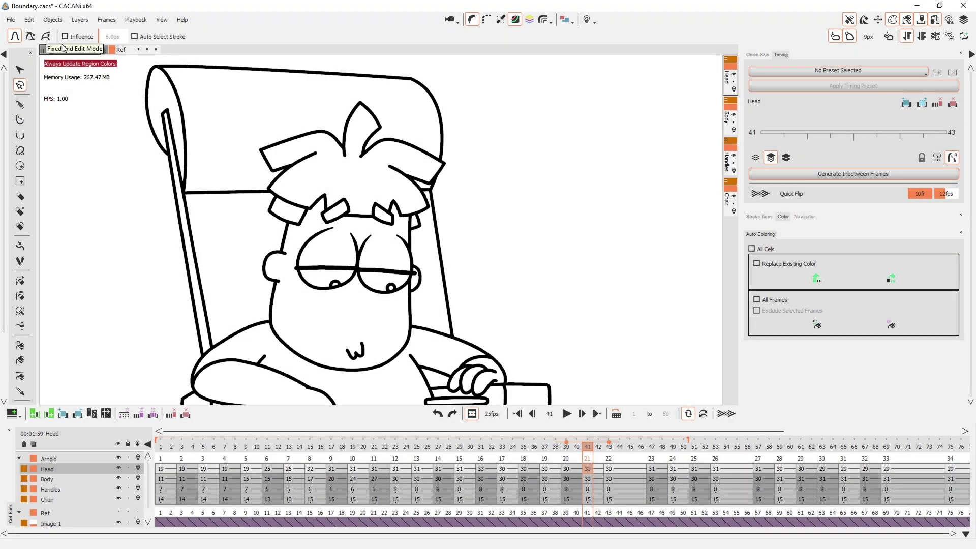
{"action": "scroll", "coordinate": [343, 142], "scroll_direction": "up", "scroll_amount": 6}
{"action": "left_click_drag", "start_coordinate": [410, 128], "coordinate": [373, 277]}
{"action": "left_click", "coordinate": [374, 132]}
{"action": "mouse_move", "coordinate": [375, 131]}
{"action": "left_mouse_down"}
{"action": "mouse_move", "coordinate": [395, 124]}
{"action": "mouse_move", "coordinate": [279, 136]}
{"action": "left_mouse_up"}
{"action": "mouse_move", "coordinate": [424, 180]}
{"action": "left_mouse_down"}
{"action": "mouse_move", "coordinate": [372, 124]}
{"action": "mouse_move", "coordinate": [351, 124]}
{"action": "left_mouse_up"}
{"action": "left_click_drag", "start_coordinate": [449, 224], "coordinate": [409, 117]}
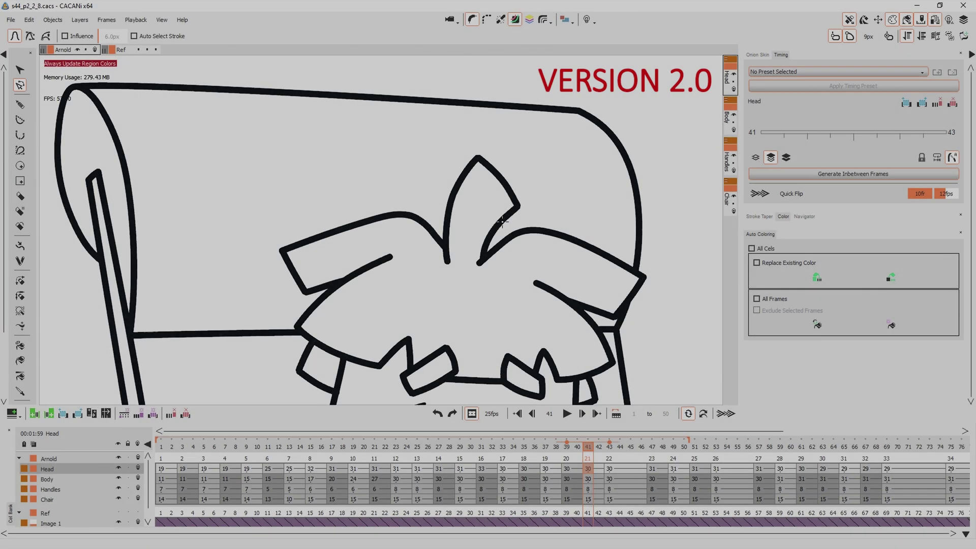
{"action": "left_click", "coordinate": [496, 228]}
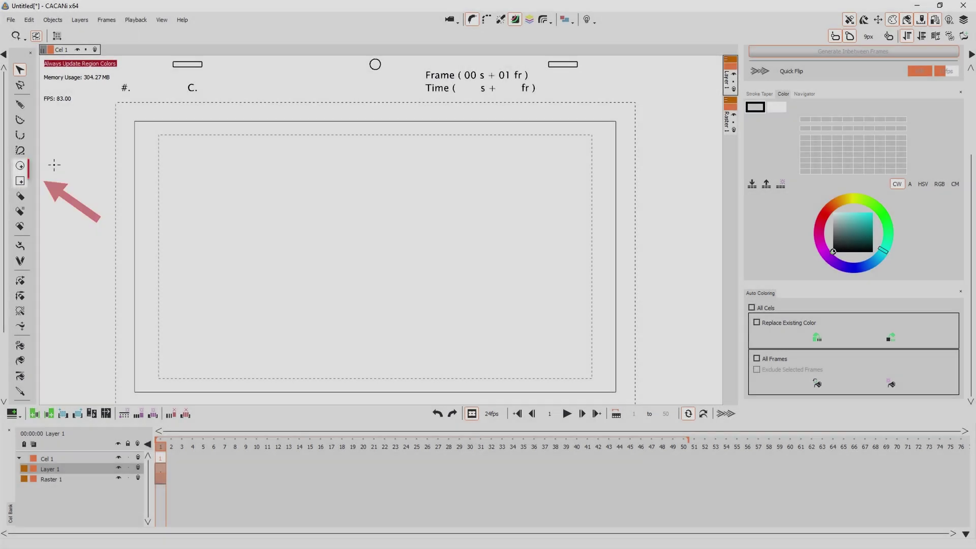
Step: Draw an ellipse in the upper middle of the canvas and a four-sided polygon overlapping its lower-right part
{"action": "left_click", "coordinate": [20, 166]}
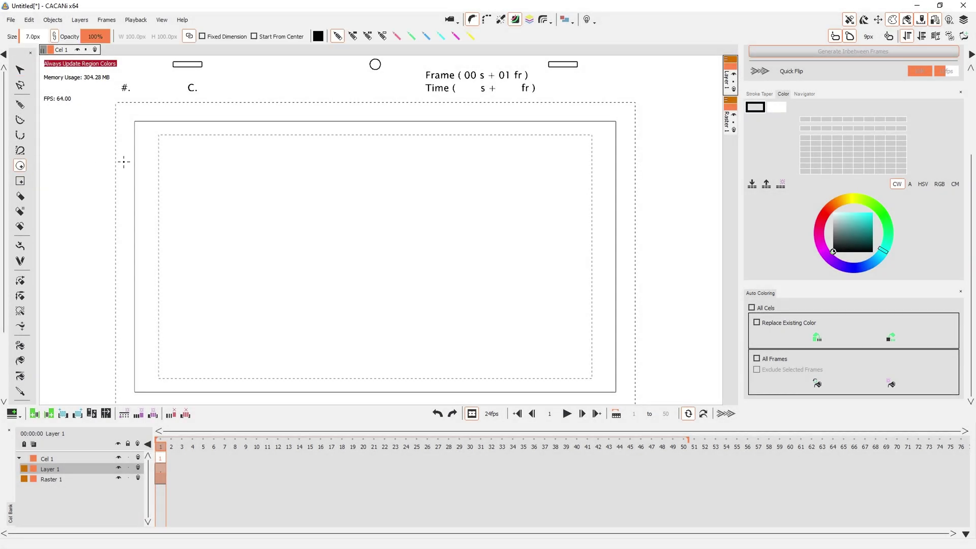
{"action": "left_click_drag", "start_coordinate": [235, 178], "coordinate": [358, 268]}
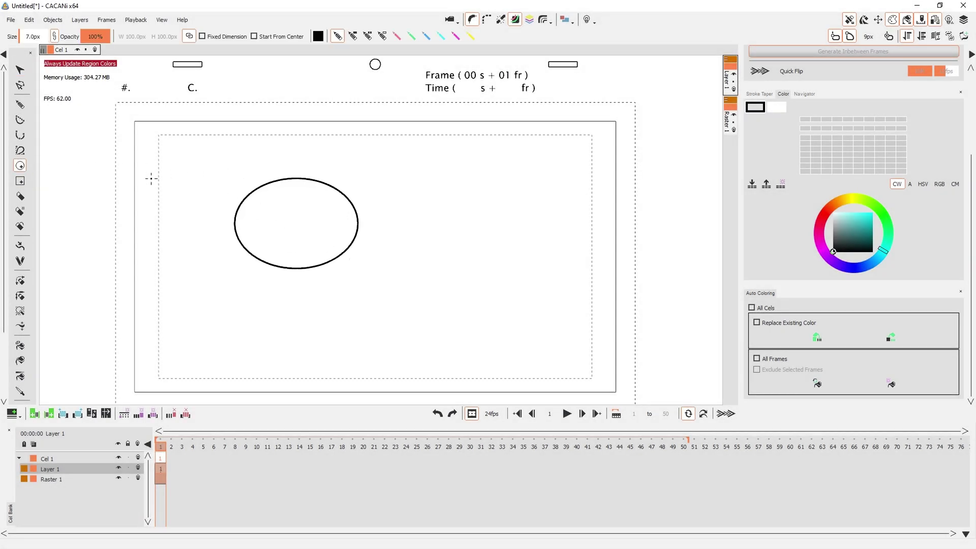
{"action": "left_click", "coordinate": [20, 181]}
{"action": "left_click_drag", "start_coordinate": [311, 207], "coordinate": [434, 316]}
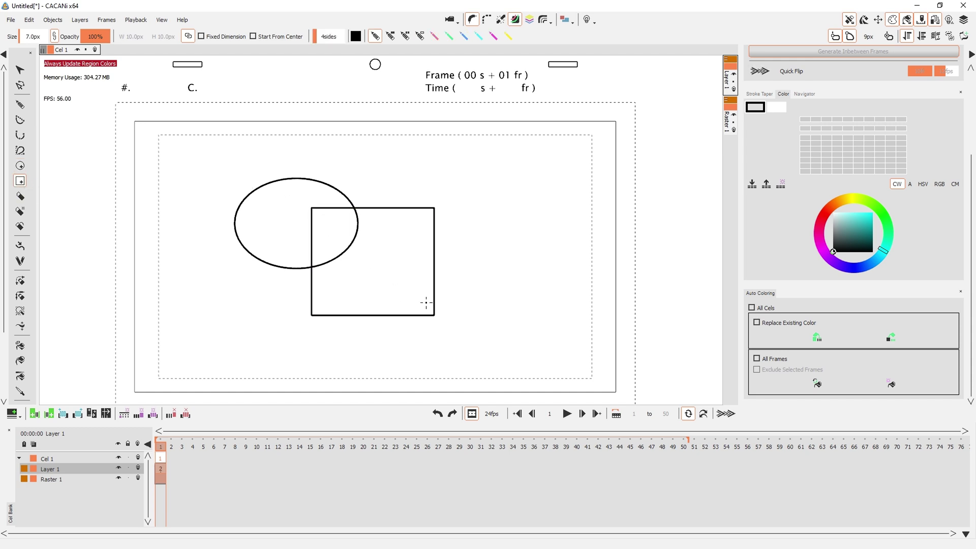
Step: Edit the drawn shapes at the ellipse's top edge, the square's upper-left corner and the area where they overlap
{"action": "key", "text": "e"}
{"action": "left_click_drag", "start_coordinate": [295, 178], "coordinate": [283, 161]}
{"action": "mouse_move", "coordinate": [311, 207]}
{"action": "left_mouse_down"}
{"action": "mouse_move", "coordinate": [288, 216]}
{"action": "mouse_move", "coordinate": [300, 228]}
{"action": "left_mouse_up"}
{"action": "key", "text": "t"}
{"action": "mouse_move", "coordinate": [311, 222]}
{"action": "left_mouse_down"}
{"action": "mouse_move", "coordinate": [319, 201]}
{"action": "mouse_move", "coordinate": [352, 272]}
{"action": "left_mouse_up"}
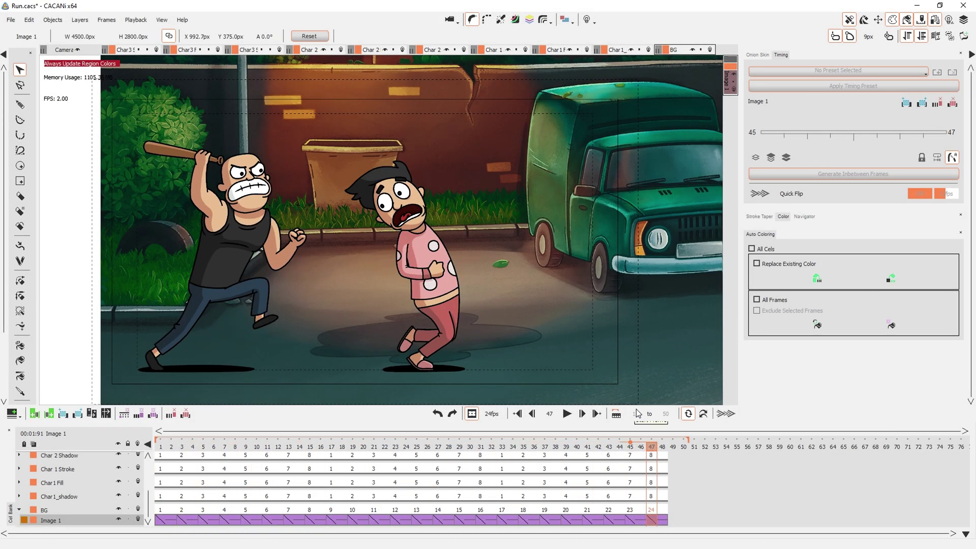
Step: Shift the BG image on frame 47 to X -1455.1 px and apply Inbetween Image Positions across frames 1 to 47
{"action": "left_click_drag", "start_coordinate": [526, 343], "coordinate": [305, 349]}
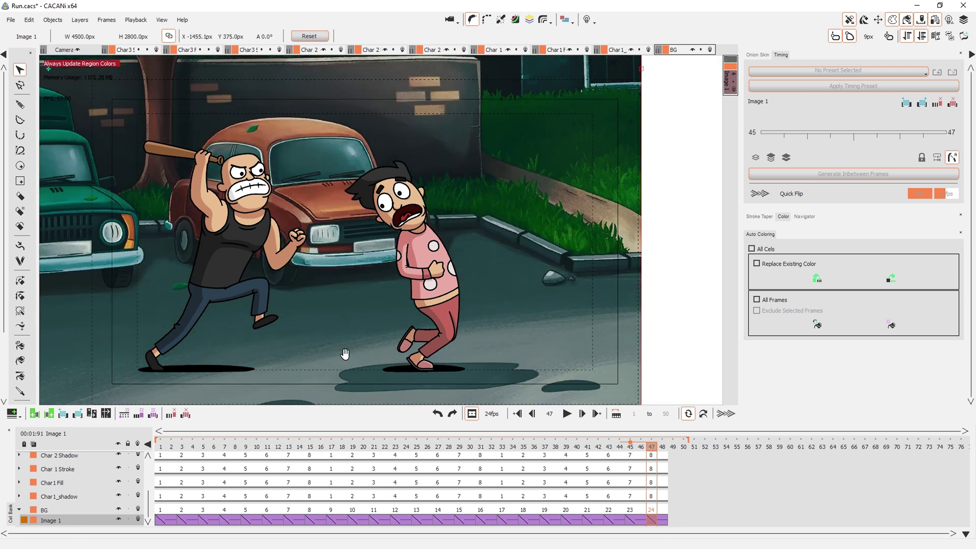
{"action": "left_click", "coordinate": [158, 518]}
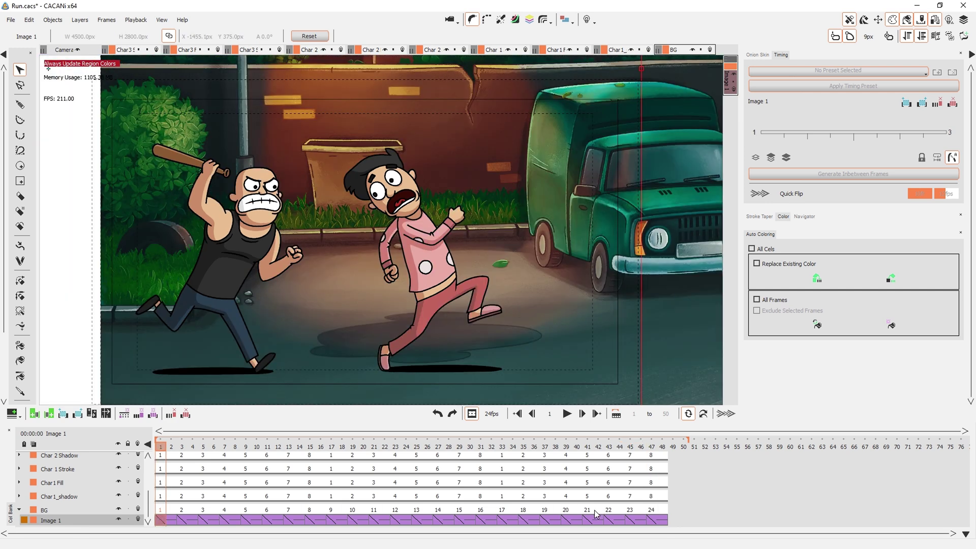
{"action": "left_click", "coordinate": [652, 519], "text": "shift"}
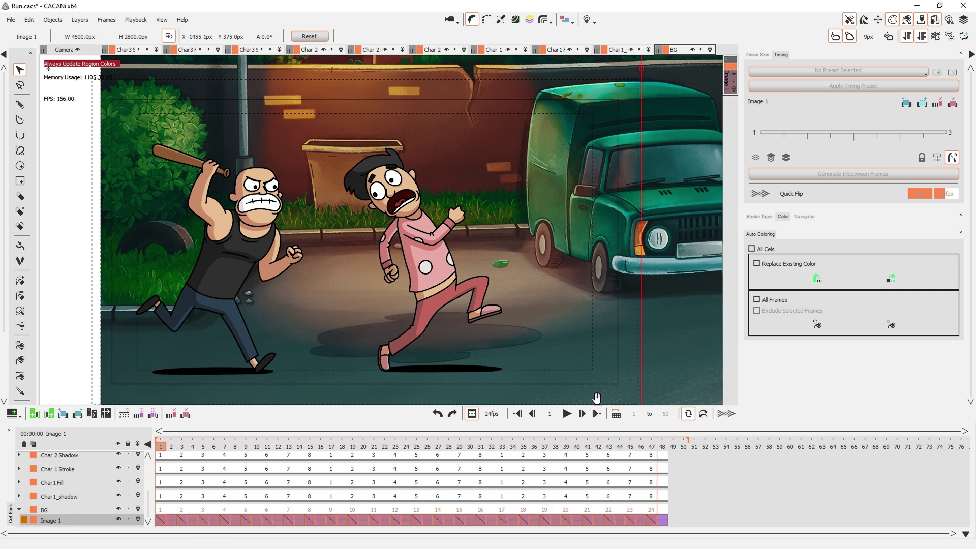
{"action": "right_click", "coordinate": [549, 350]}
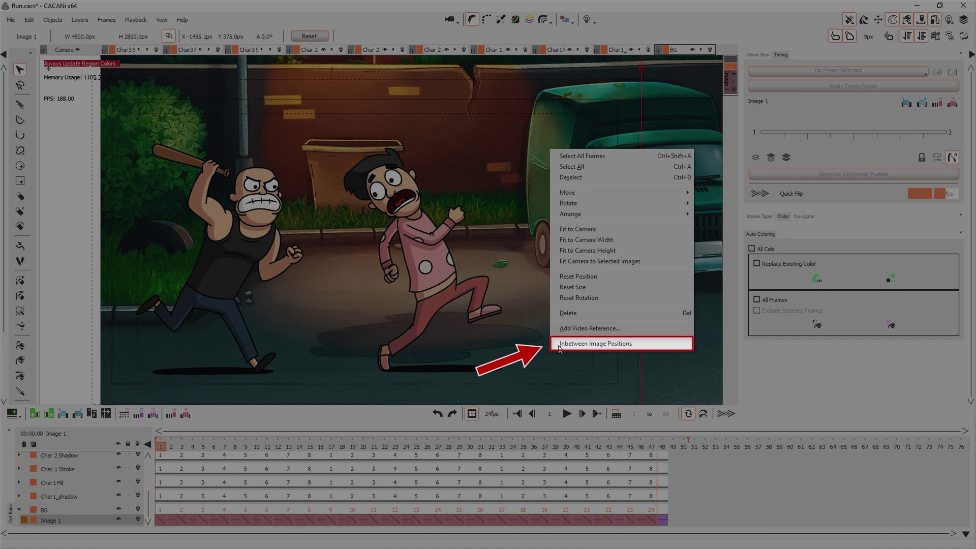
{"action": "left_click", "coordinate": [559, 344]}
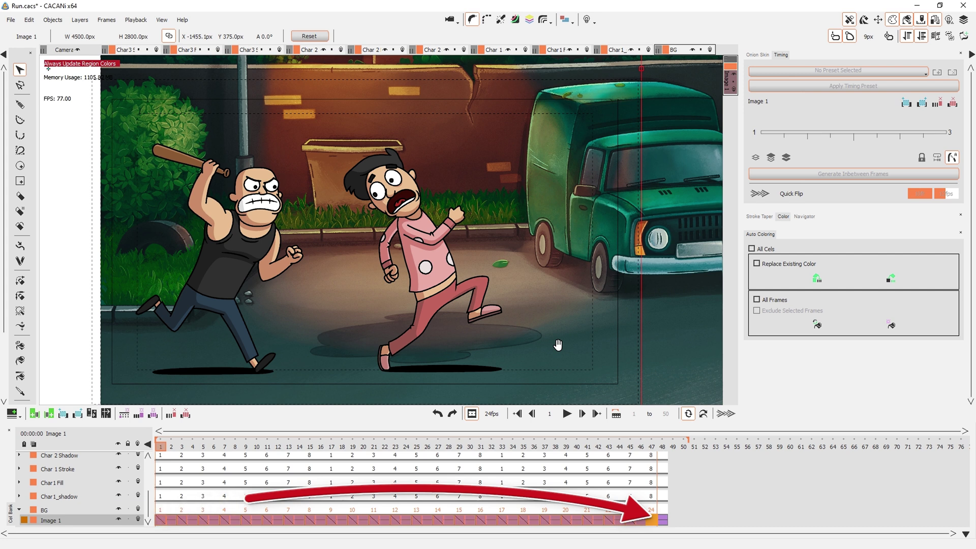
Step: Preview the background pan by scrubbing the timeline to frame 38 and playing the animation
{"action": "left_click", "coordinate": [641, 452]}
{"action": "left_click_drag", "start_coordinate": [640, 450], "coordinate": [556, 446]}
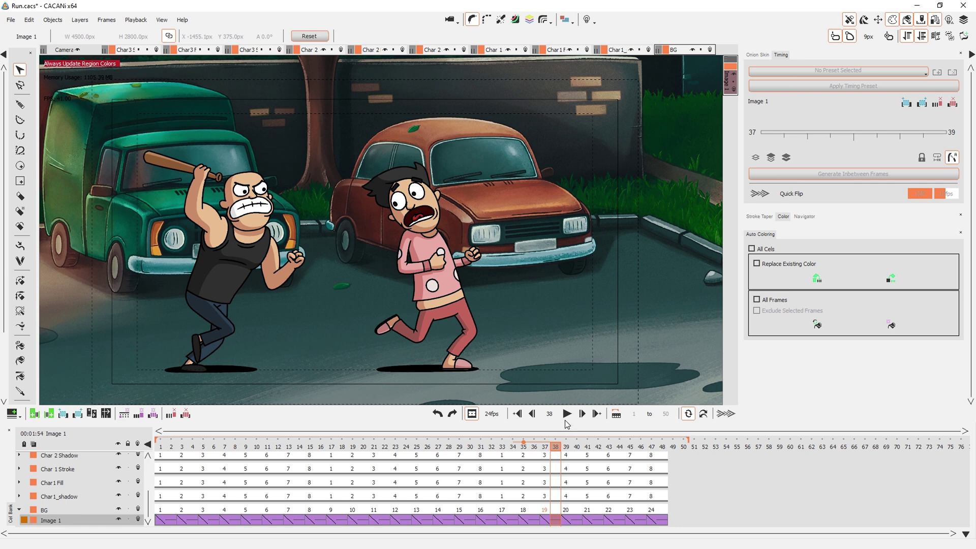
{"action": "left_click", "coordinate": [567, 413]}
Step: Expand and collapse the Char 1 Stroke and Char1 Fill cels from their frame 38 cells in the timeline
{"action": "double_click", "coordinate": [554, 468]}
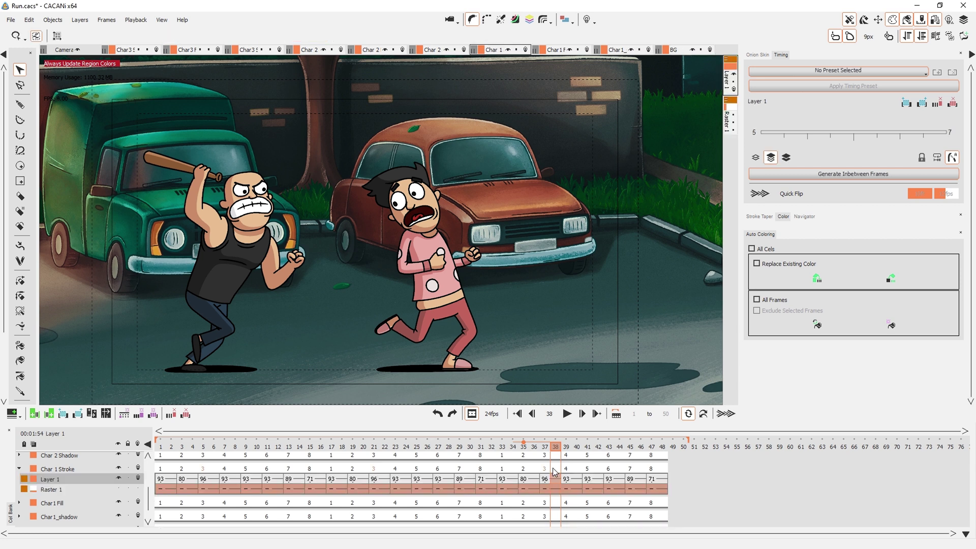
{"action": "double_click", "coordinate": [556, 502]}
{"action": "double_click", "coordinate": [557, 503]}
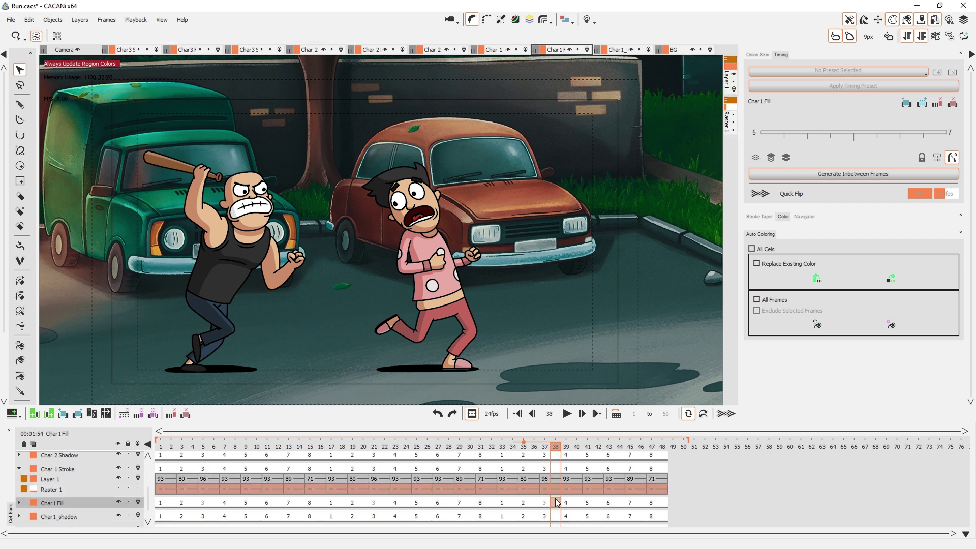
{"action": "double_click", "coordinate": [559, 467]}
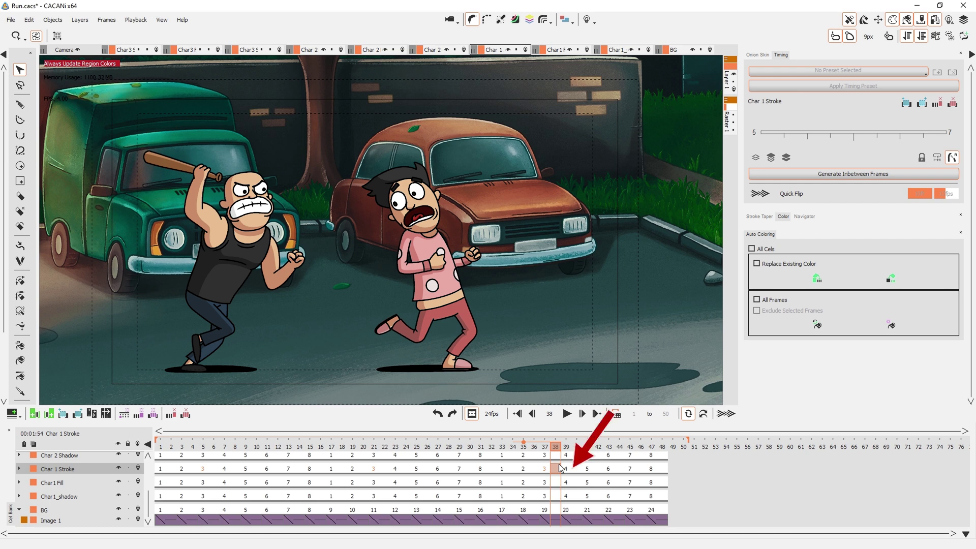